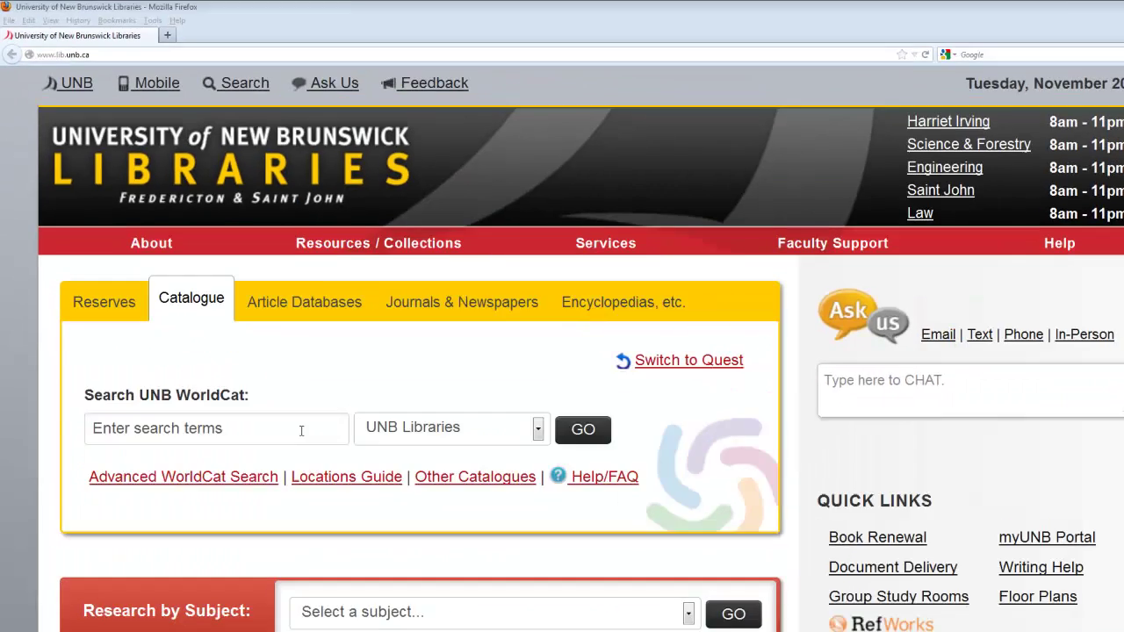
# - Search the UNB Libraries catalogue for 'trinidad education'
pyautogui.click(277, 396)
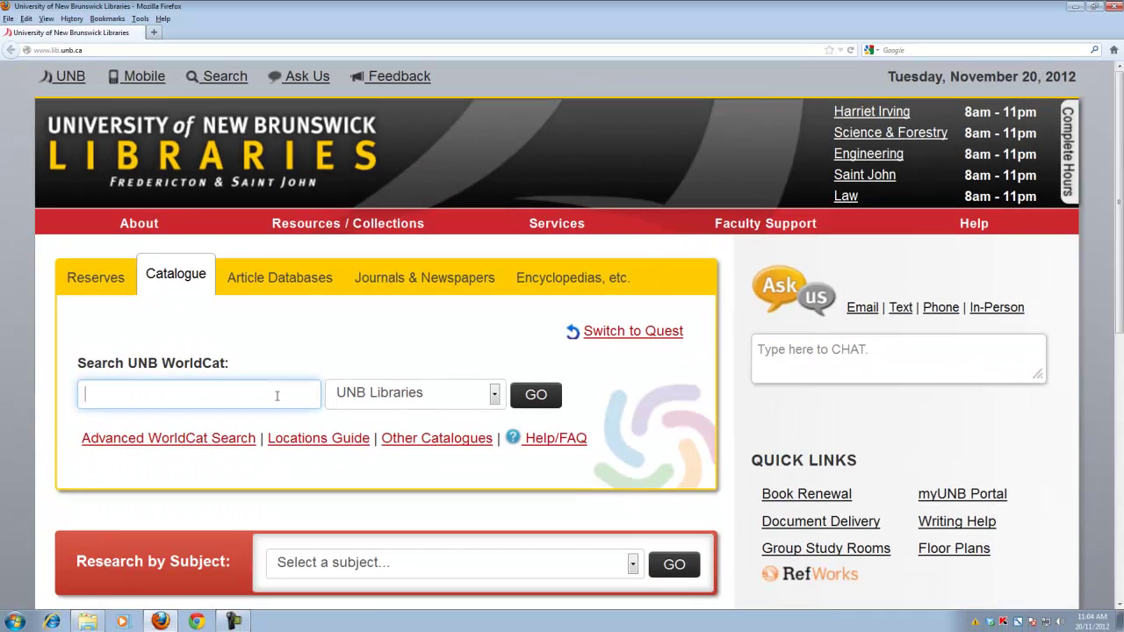
pyautogui.write('trinidad')
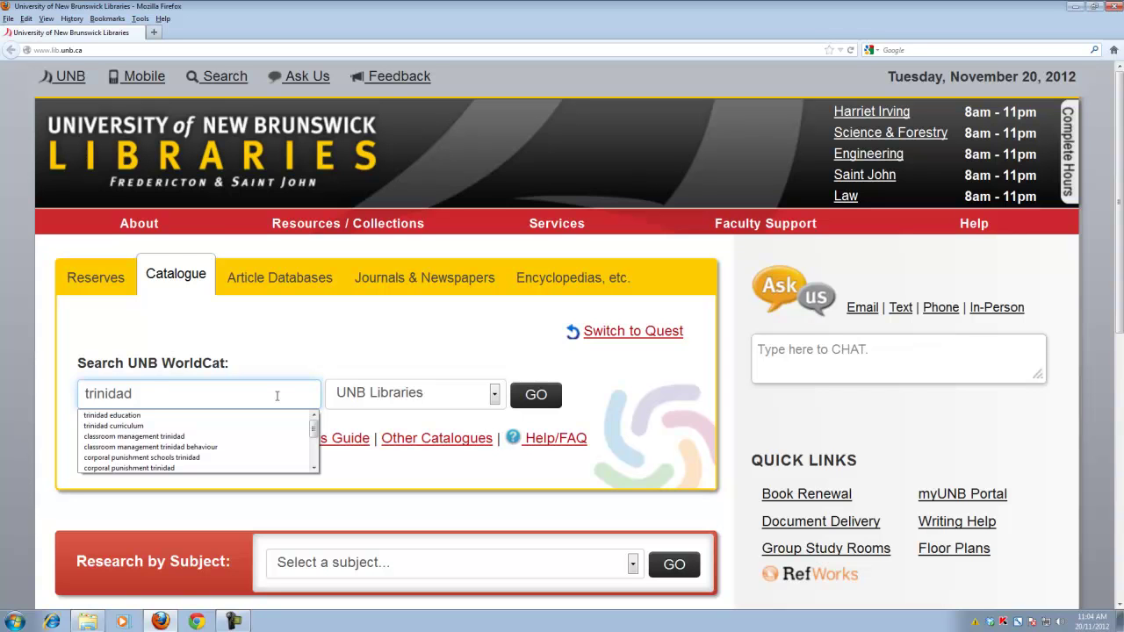
pyautogui.write('education')
pyautogui.press('Return')
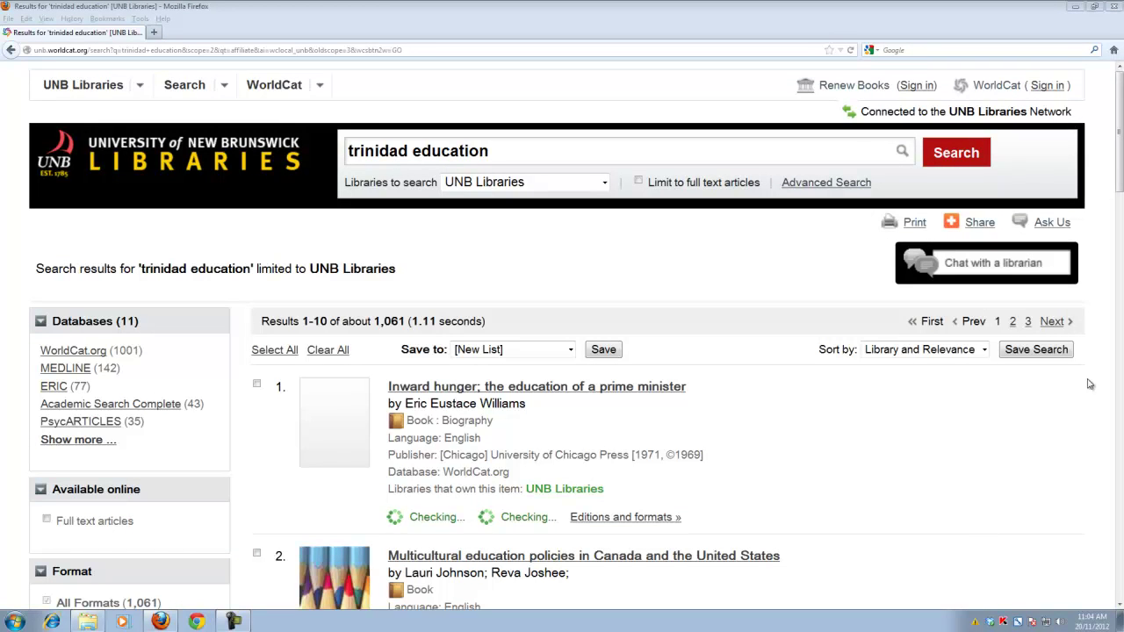
# - Filter the 'trinidad education' results to the eBook format only
pyautogui.click(1120, 168)
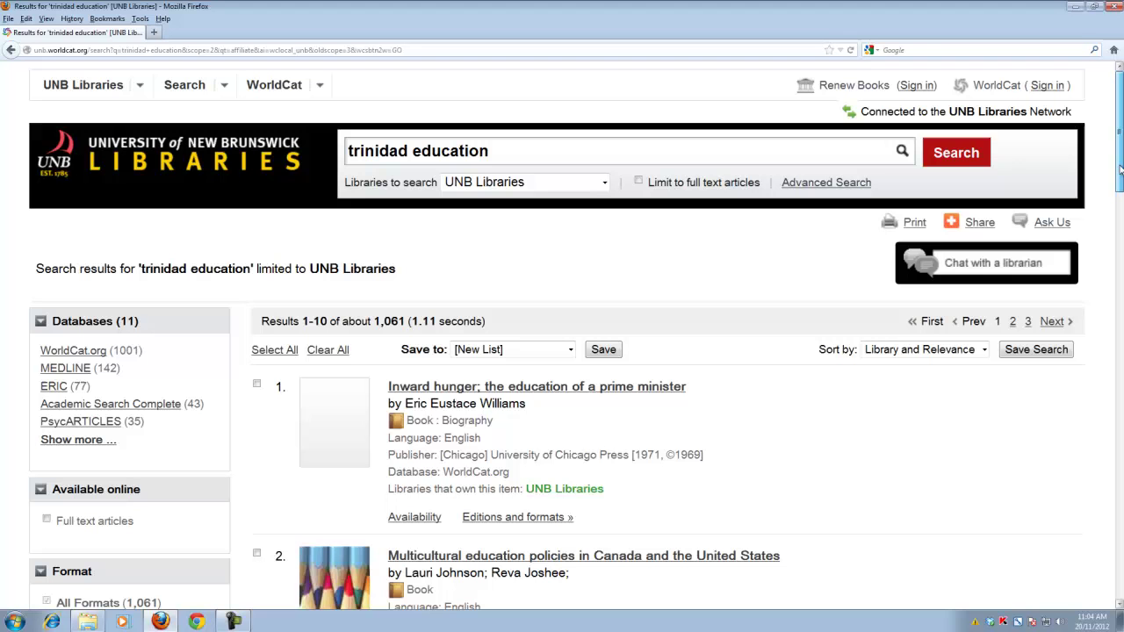
pyautogui.moveTo(1120, 169); pyautogui.dragTo(1121, 216)
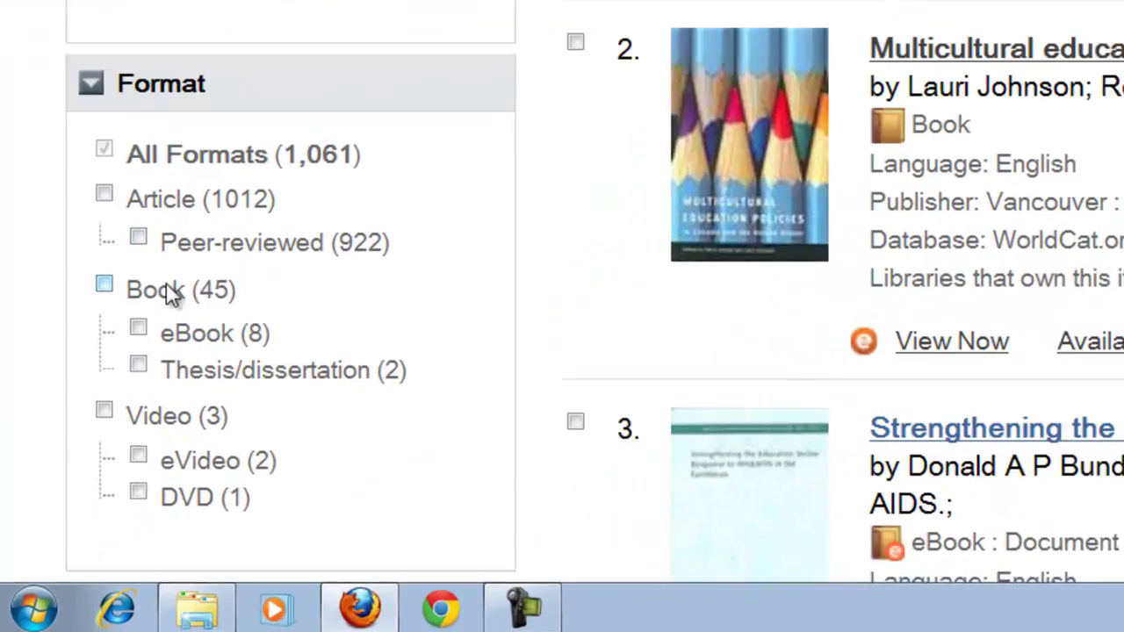
pyautogui.click(143, 320)
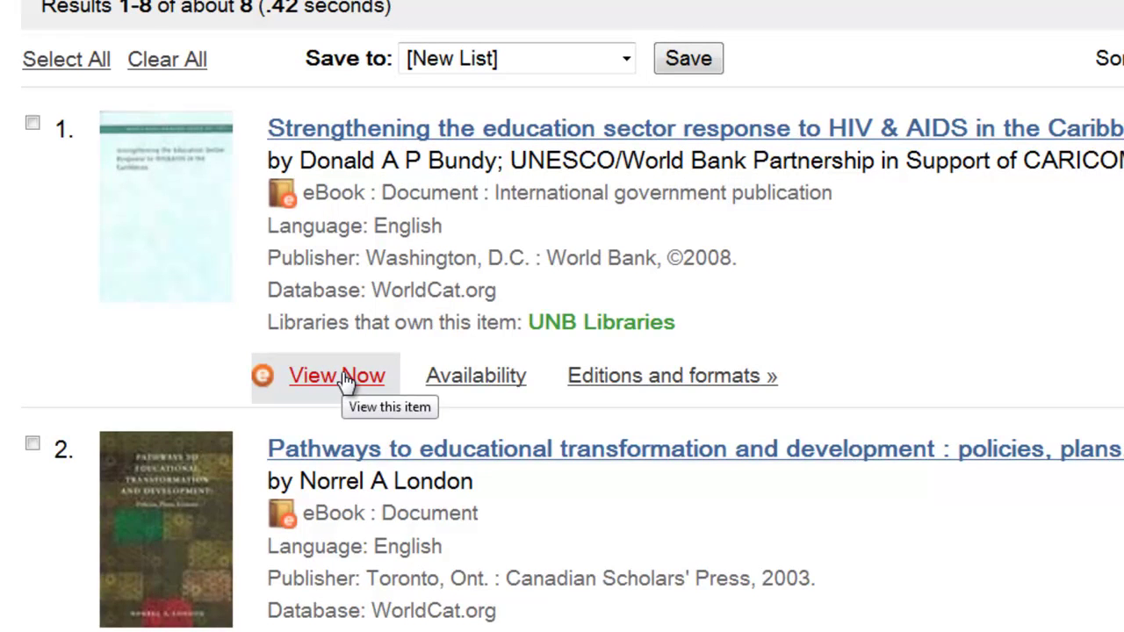
# - Open the first eBook result, 'Strengthening the Education Sector Response to HIV and AIDS in the Caribbean', in ebrary
pyautogui.click(347, 379)
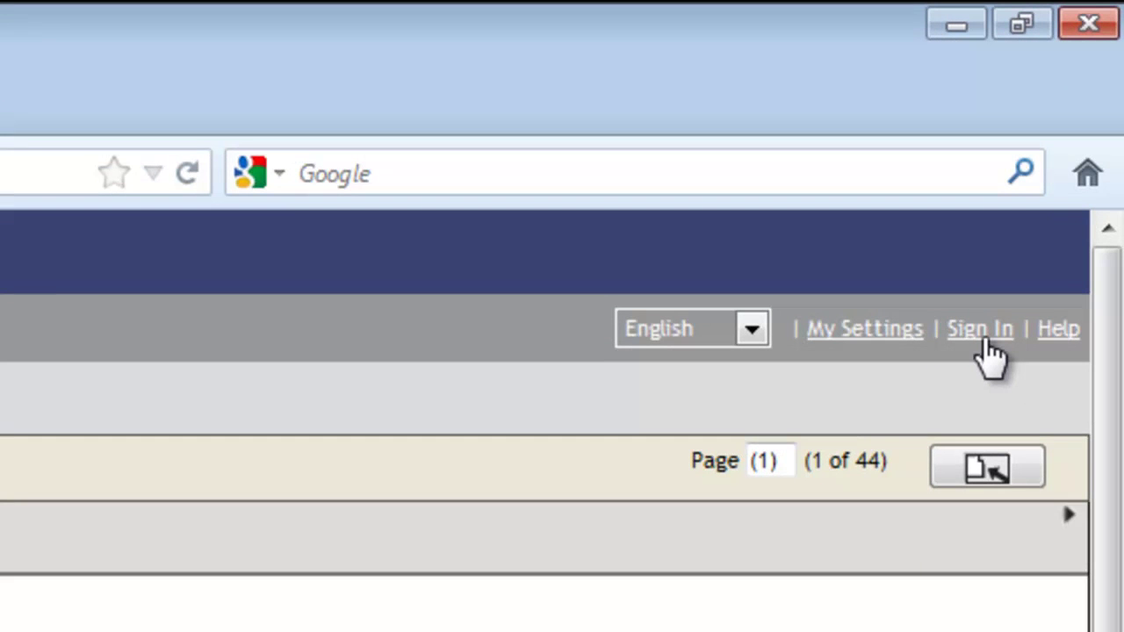
# - Sign in to ebrary with the account username and password, declining to save the password
pyautogui.click(984, 341)
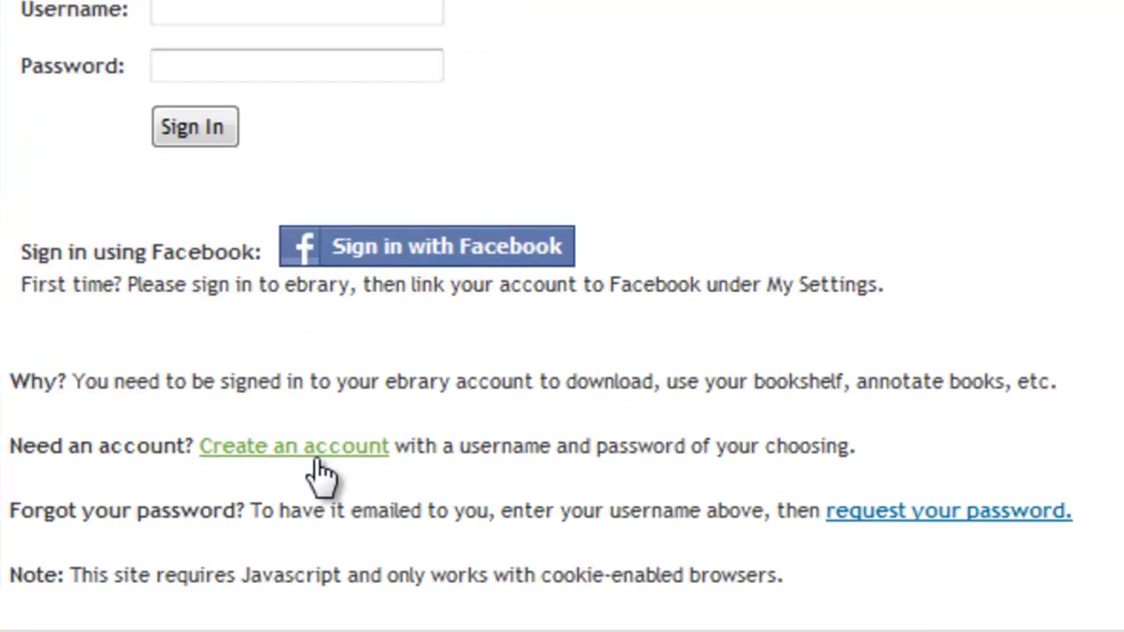
pyautogui.click(180, 525)
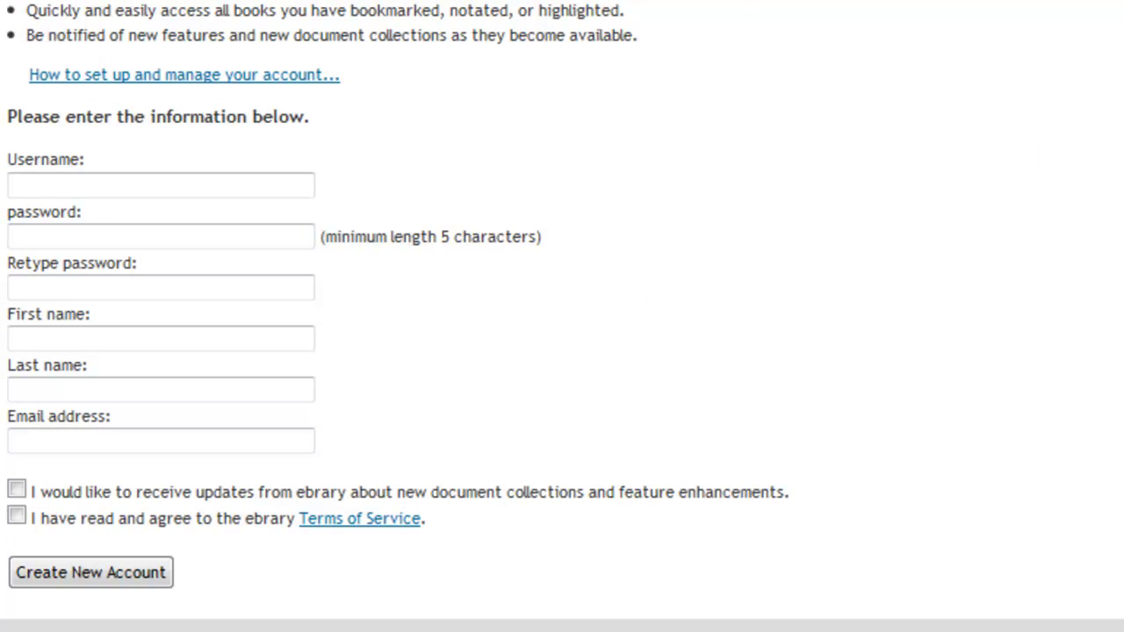
pyautogui.click(25, 128)
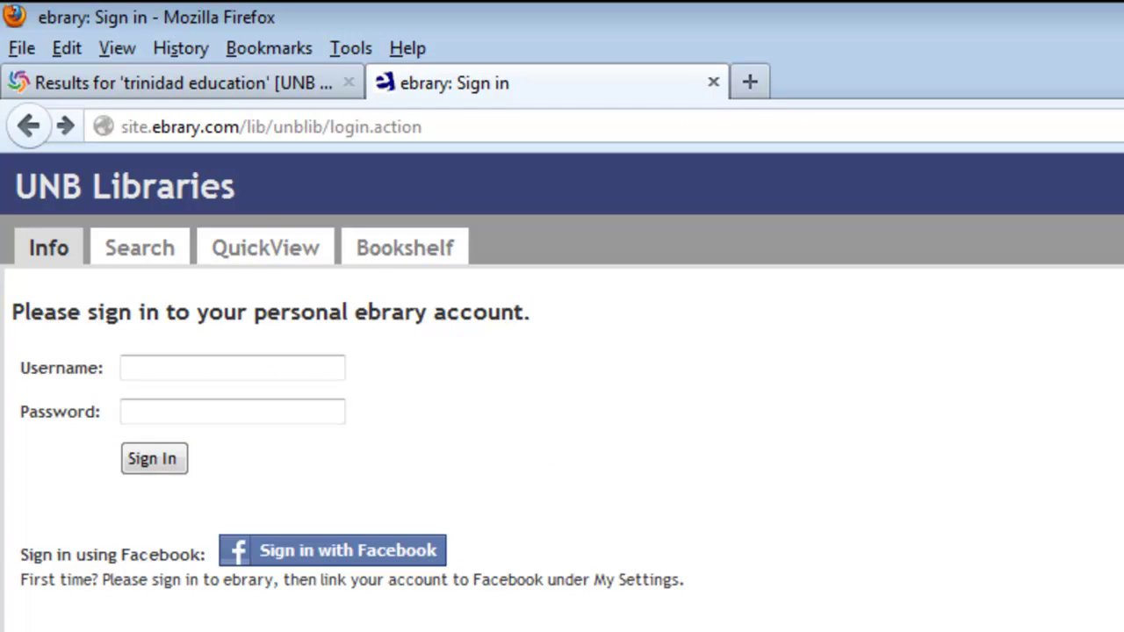
pyautogui.press('Tab')
pyautogui.write('*')
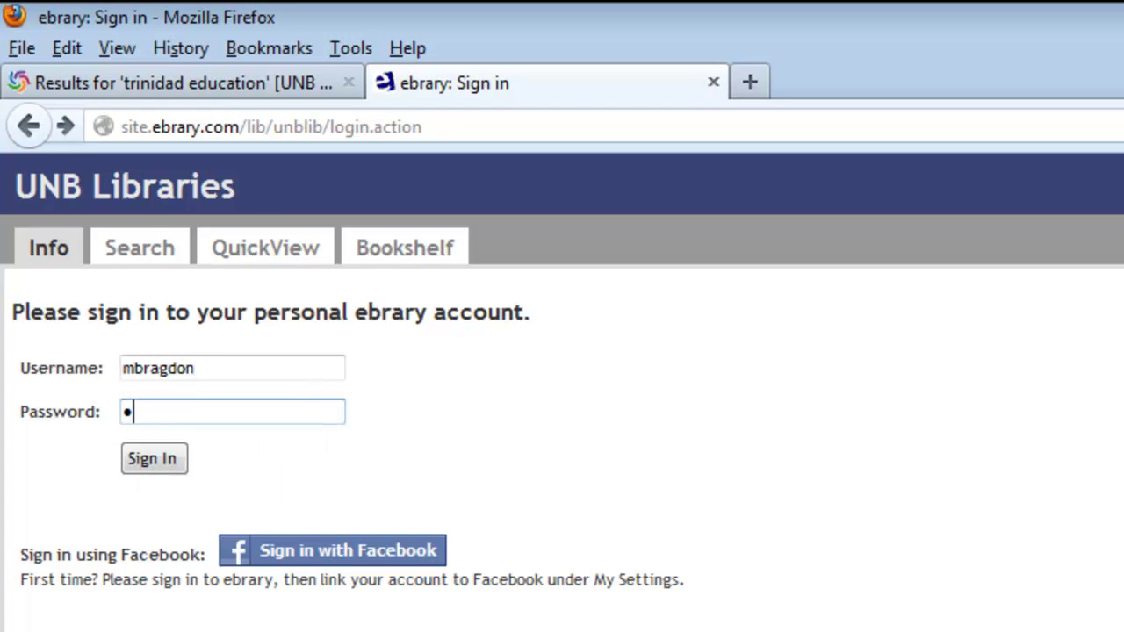
pyautogui.write('********')
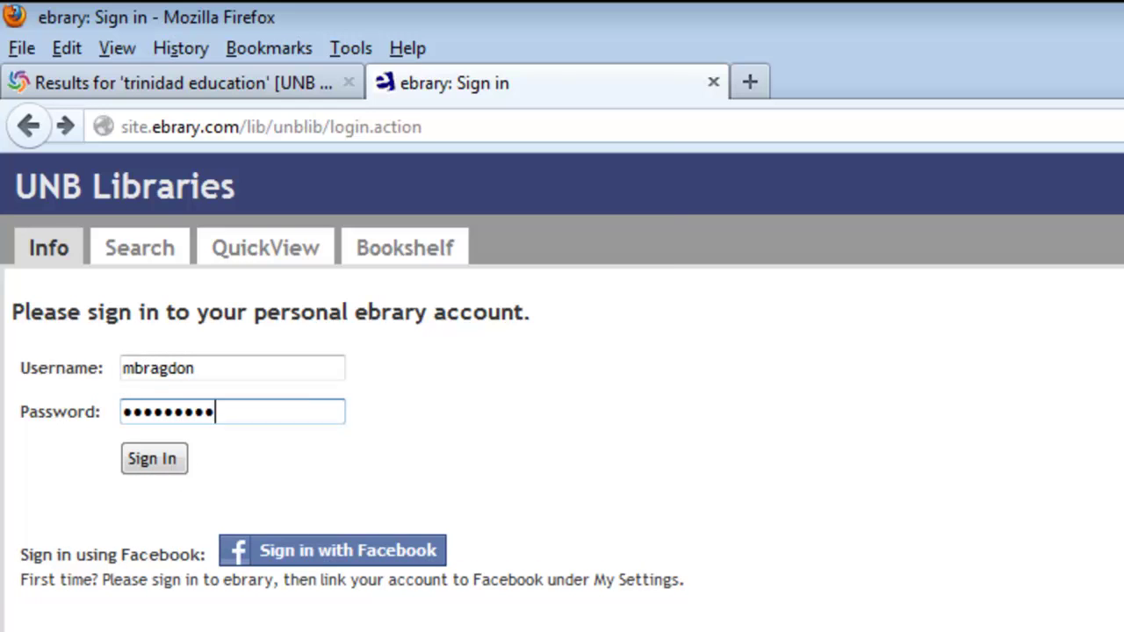
pyautogui.press('Return')
pyautogui.click(654, 169)
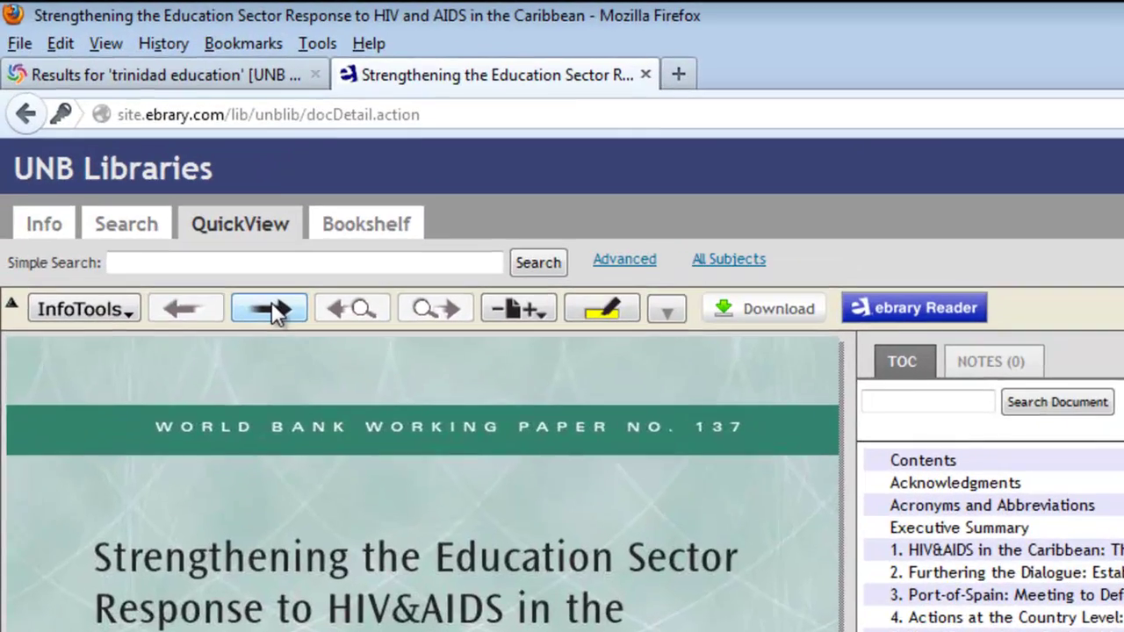
# - Page forward through the book, then jump to Chapter 4, 'Actions at the Country Level', page 22
pyautogui.click(122, 137)
pyautogui.click(277, 309)
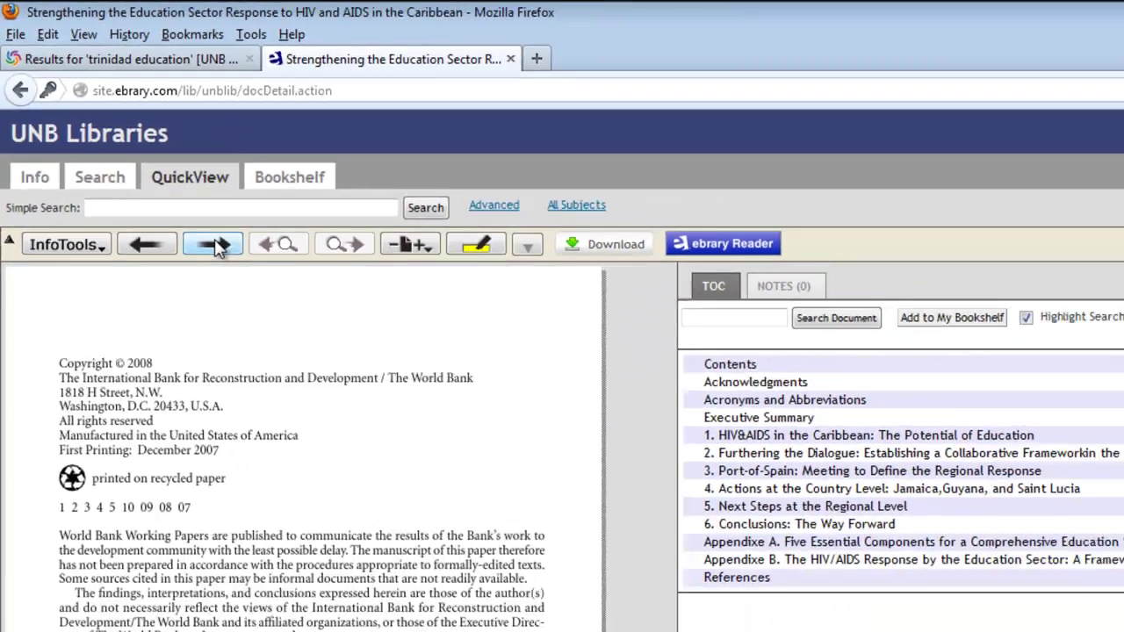
pyautogui.click(276, 309)
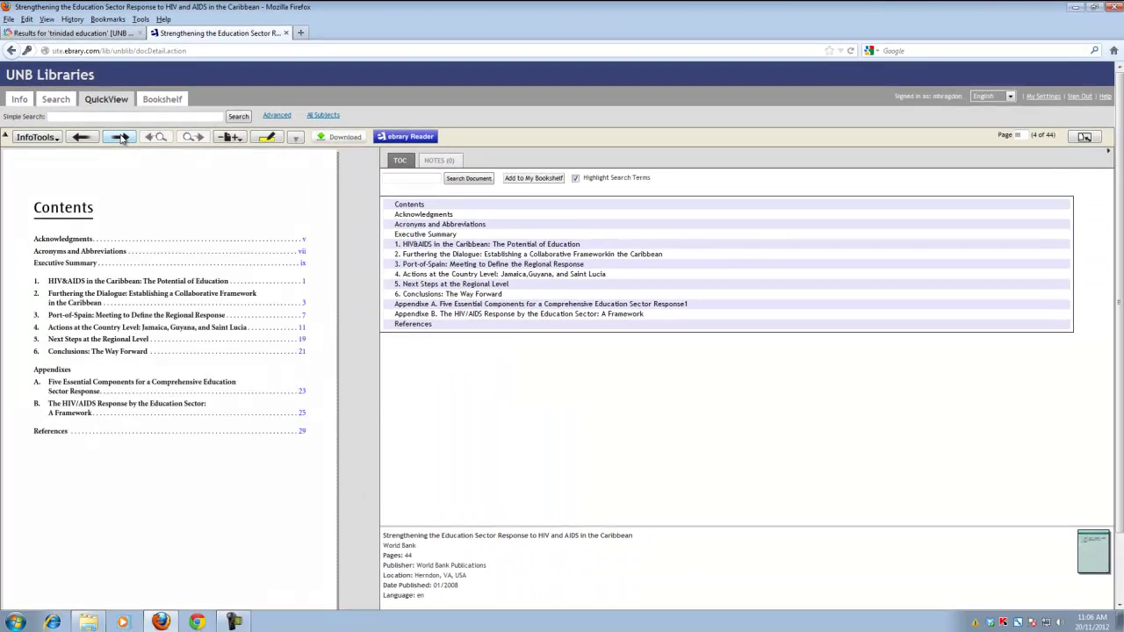
pyautogui.click(122, 138)
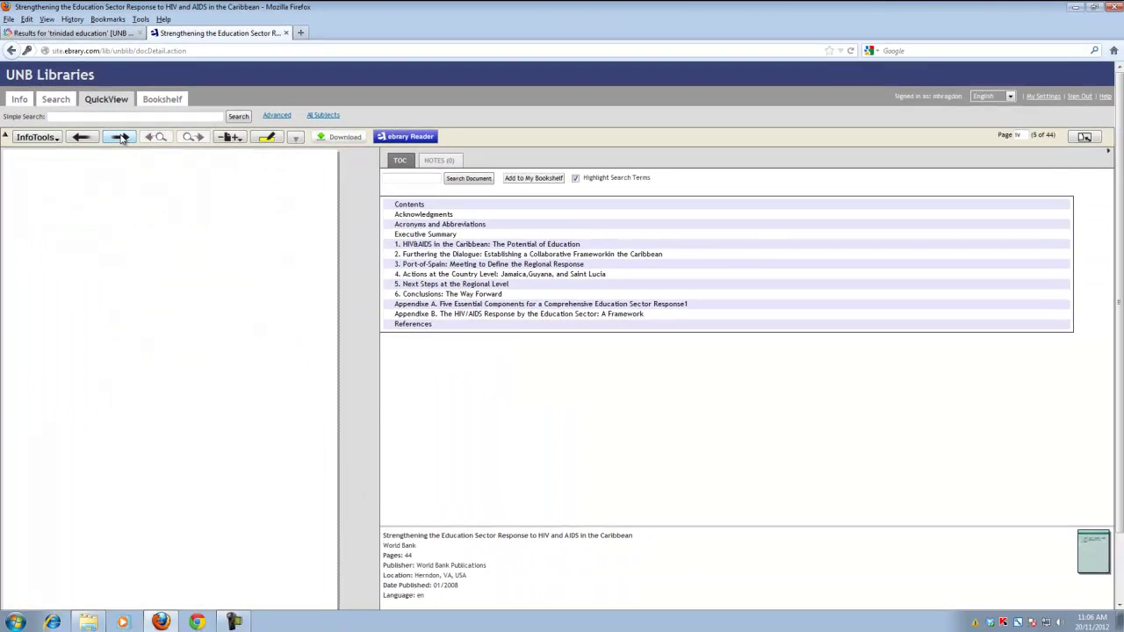
pyautogui.click(122, 138)
pyautogui.click(122, 138)
pyautogui.click(422, 276)
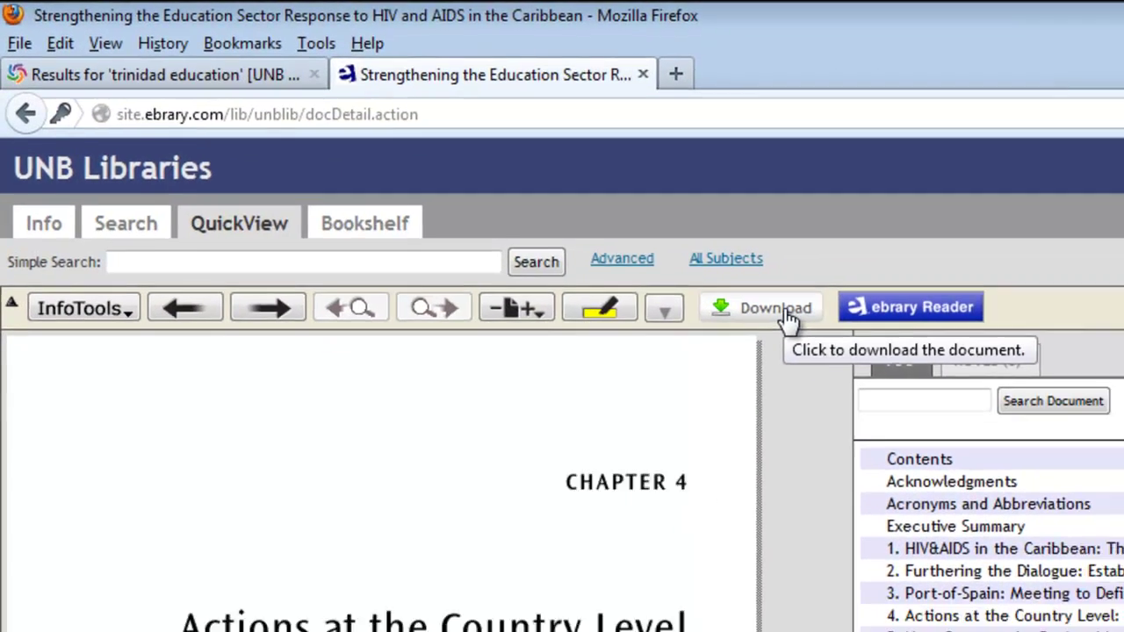
# - Open the book's download options, including the 14-day Adobe Digital Editions download
pyautogui.click(836, 334)
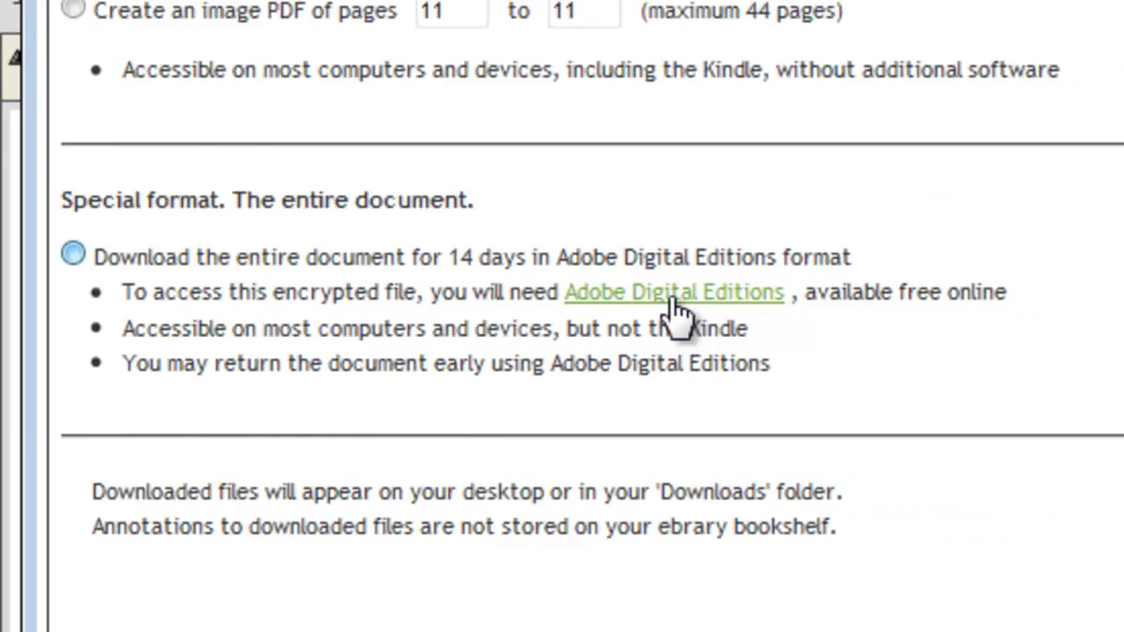
# - Go to Adobe's Digital Editions download page and start the Windows (12.3 MB) installer download
pyautogui.click(778, 314)
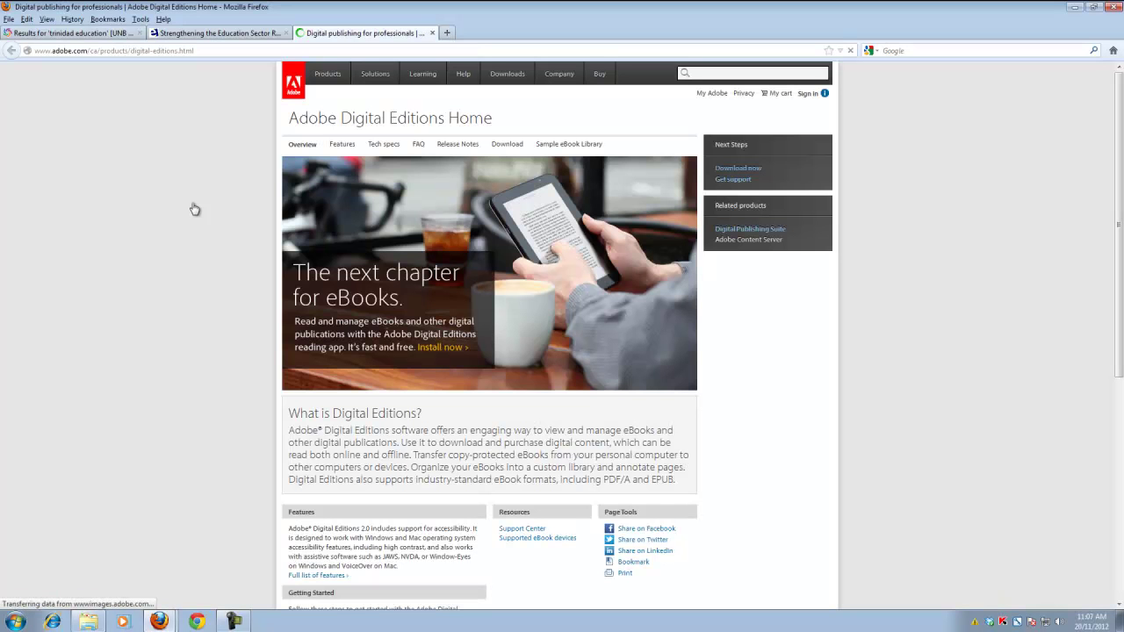
pyautogui.hotkey('alt', 'Tab')
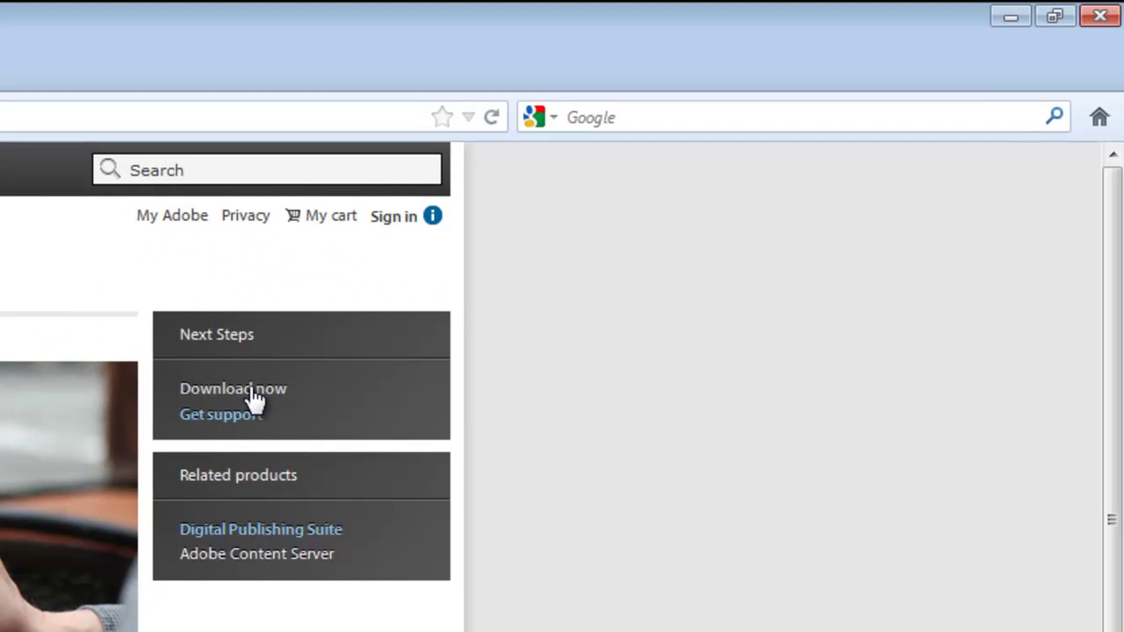
pyautogui.click(253, 396)
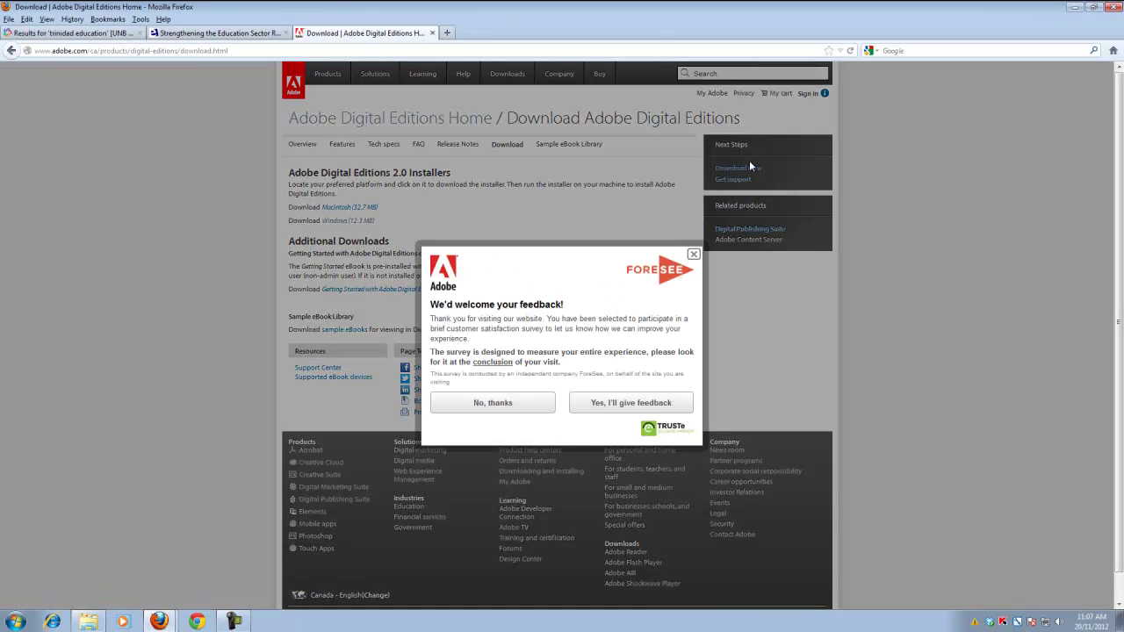
pyautogui.click(692, 256)
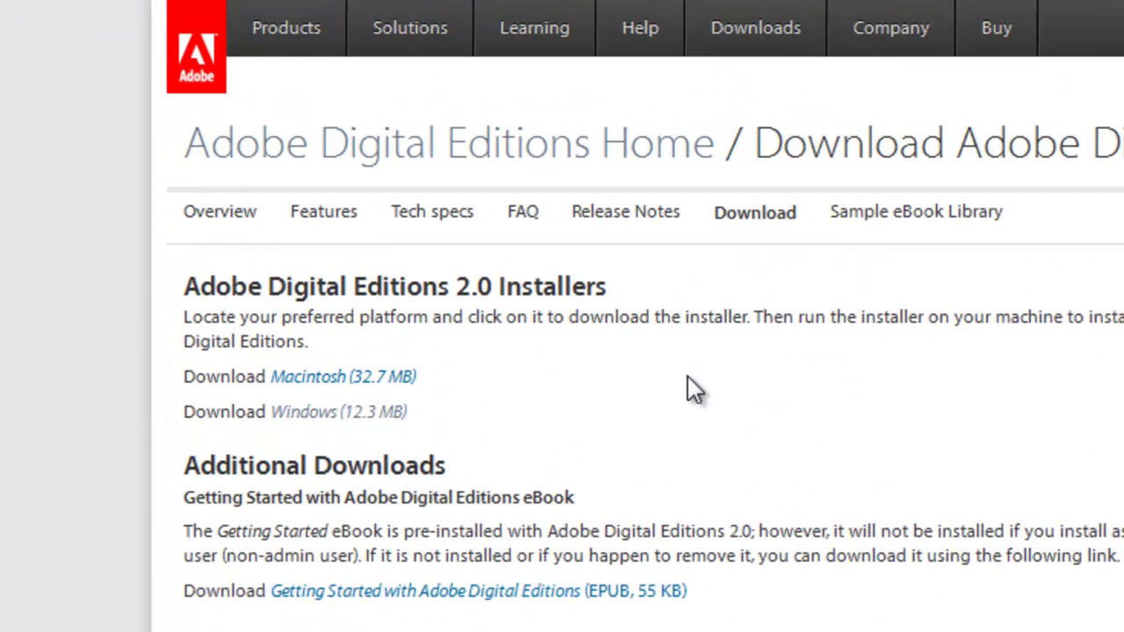
pyautogui.click(354, 424)
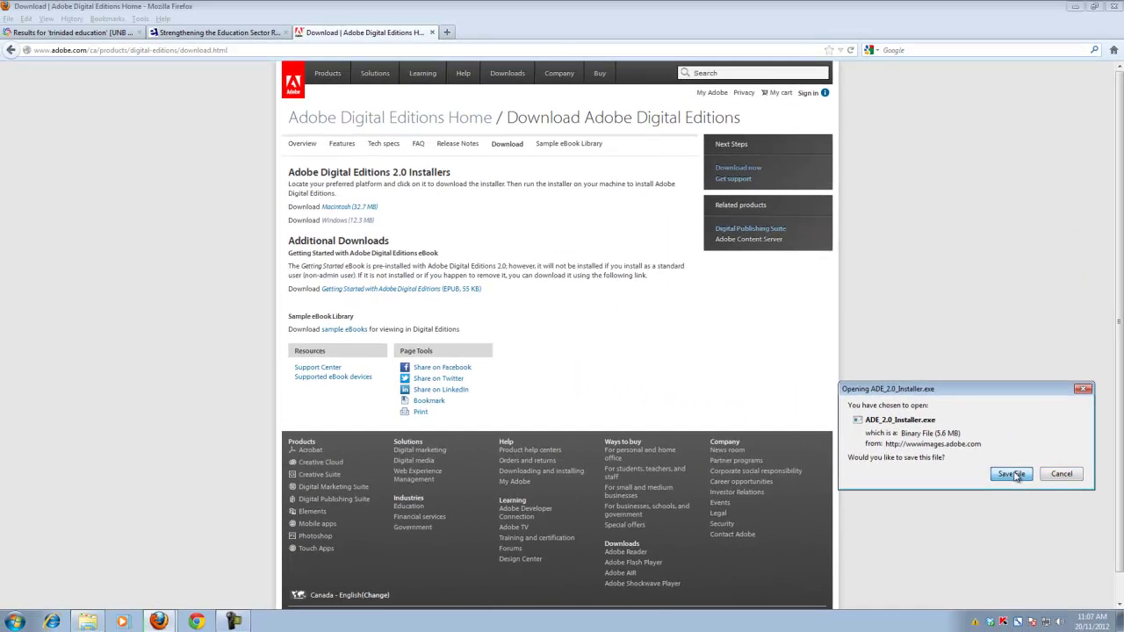
# - Save ADE_2.0_Installer.exe and open the Downloads folder where it landed
pyautogui.click(863, 391)
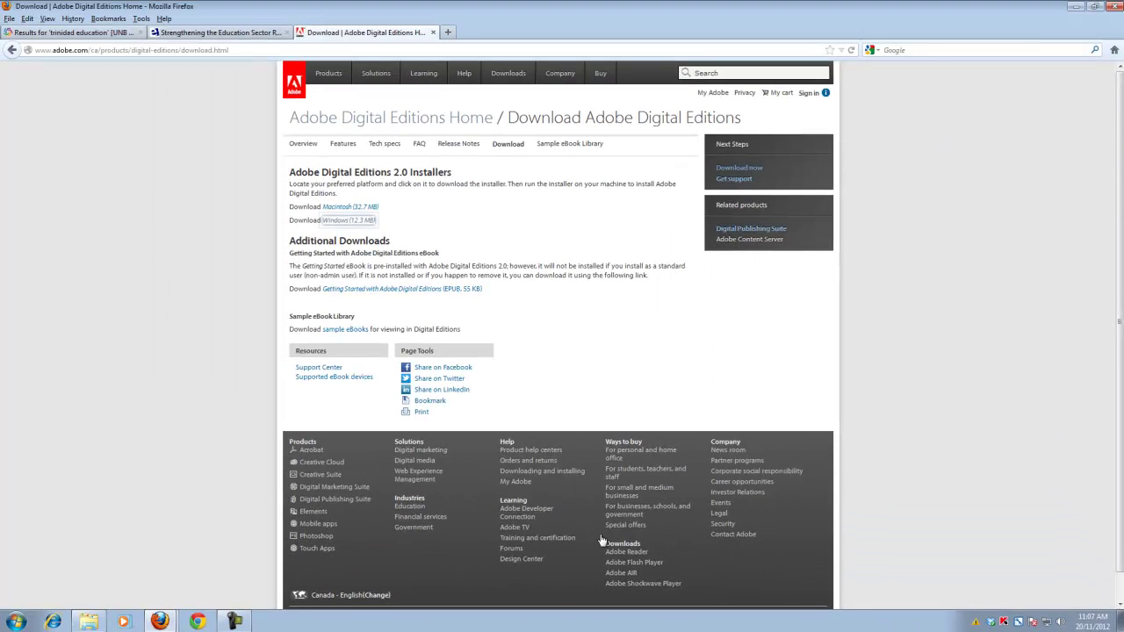
pyautogui.click(89, 621)
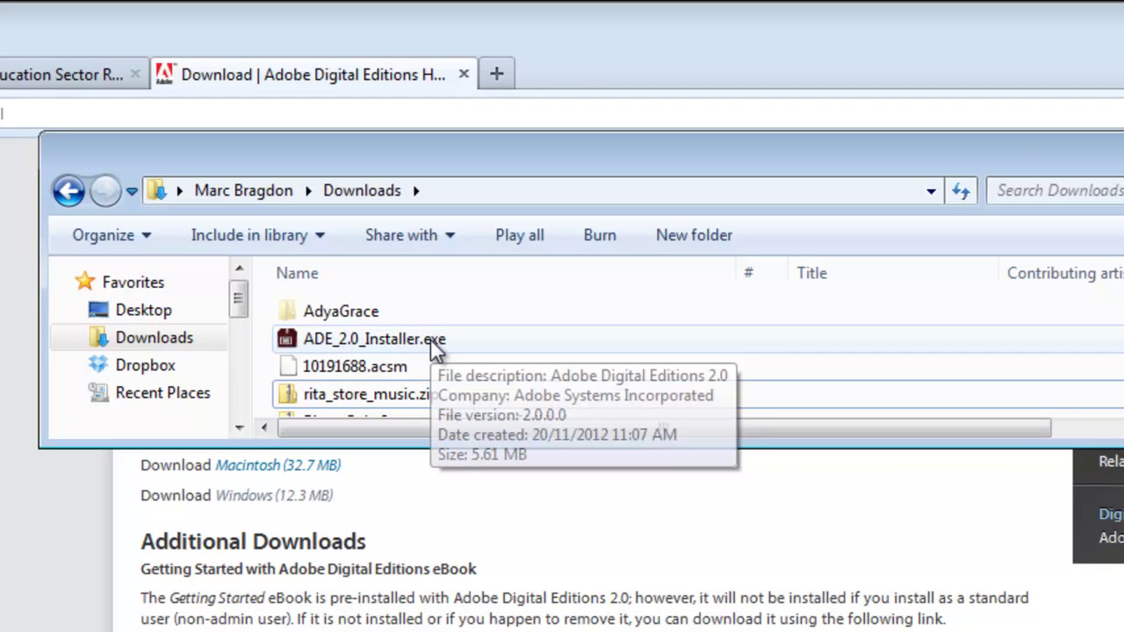
# - Run ADE_2.0_Installer.exe and install Adobe Digital Editions 2.0, accepting the licence and default components
pyautogui.click(436, 347)
pyautogui.doubleClick(436, 348)
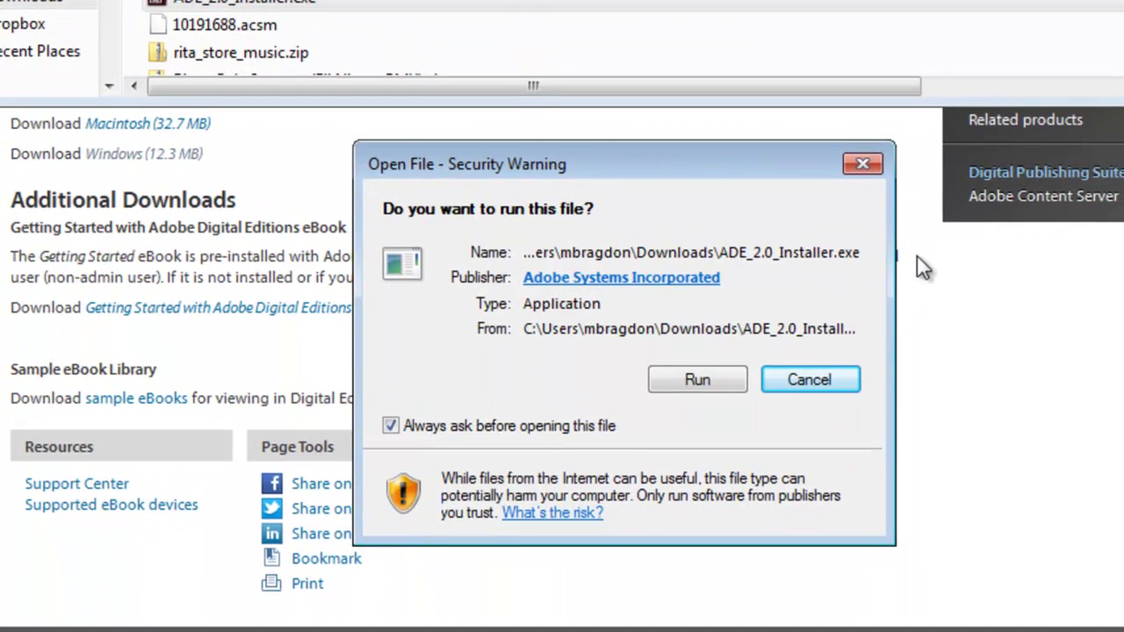
pyautogui.click(702, 378)
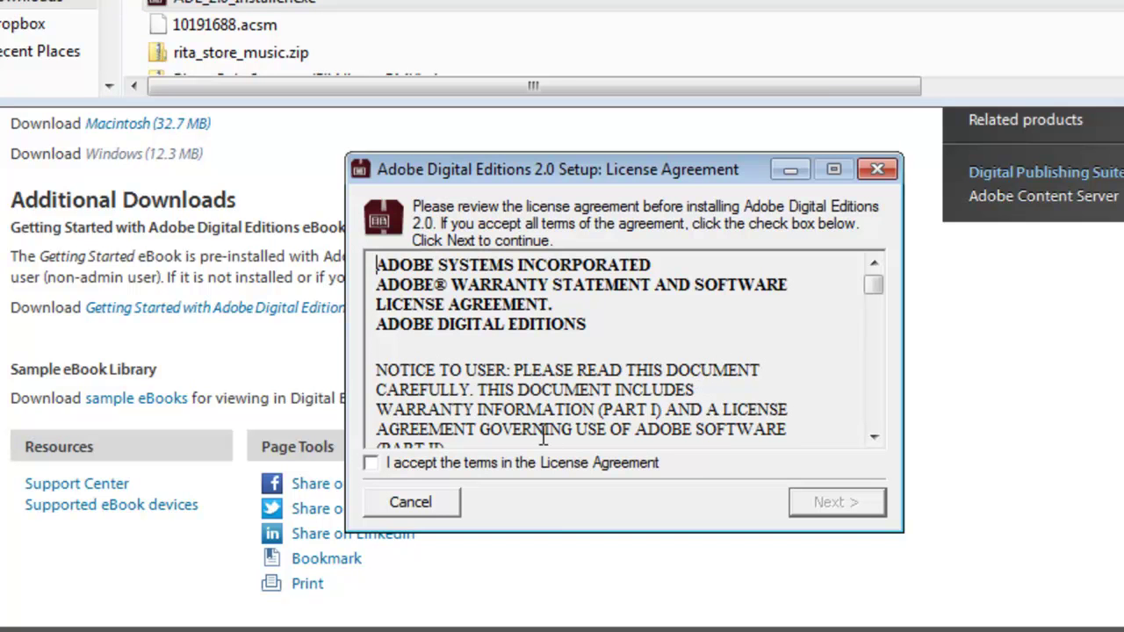
pyautogui.click(380, 463)
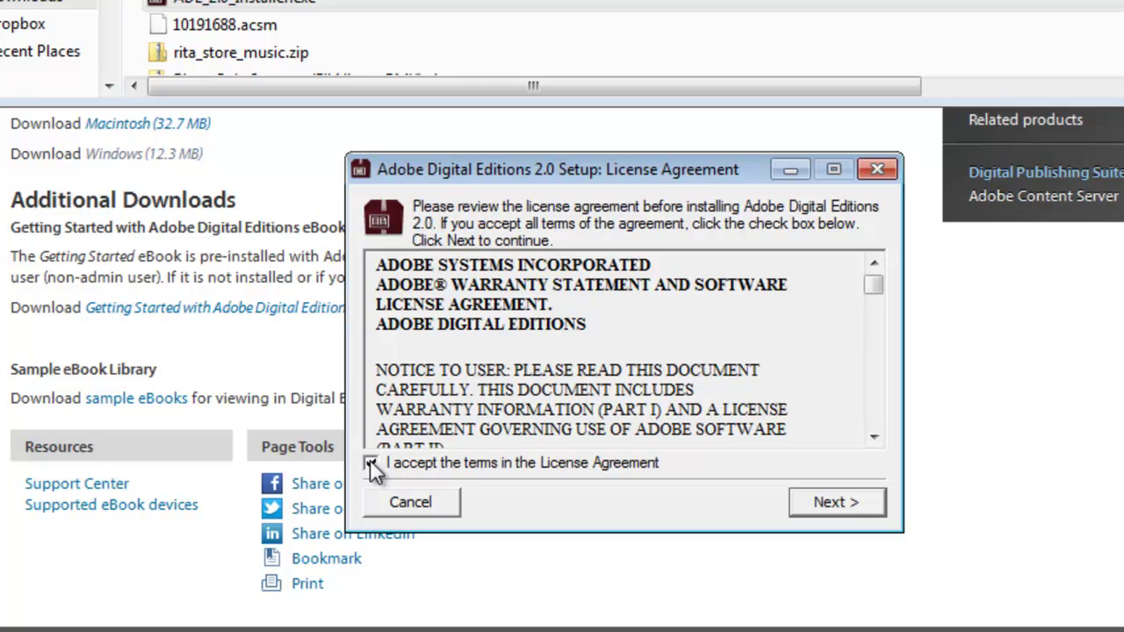
pyautogui.click(830, 502)
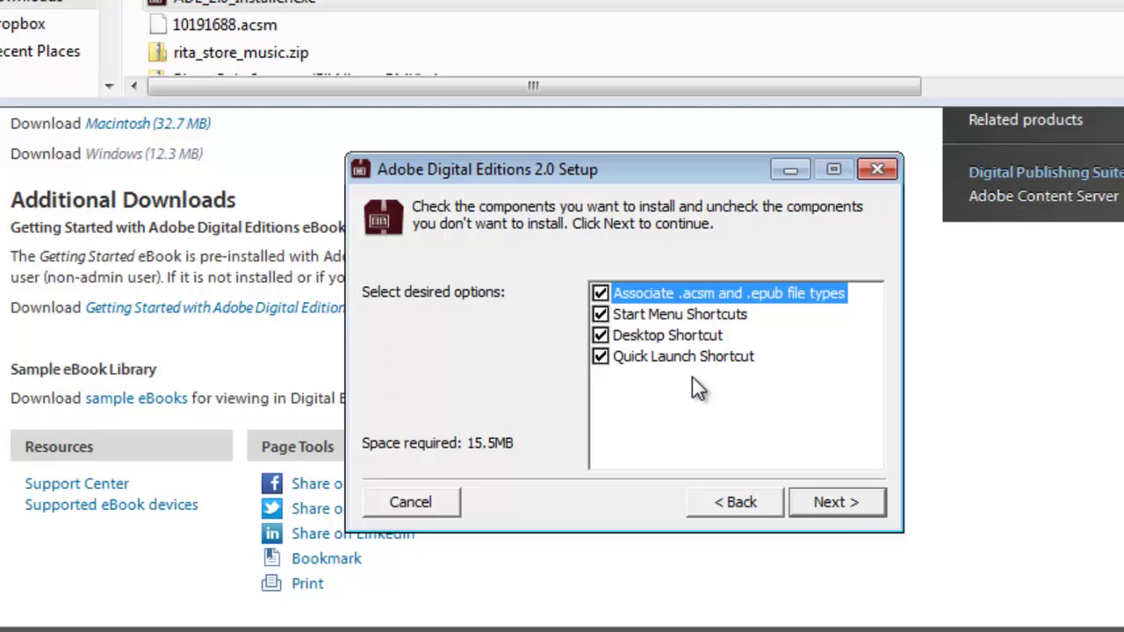
pyautogui.click(838, 504)
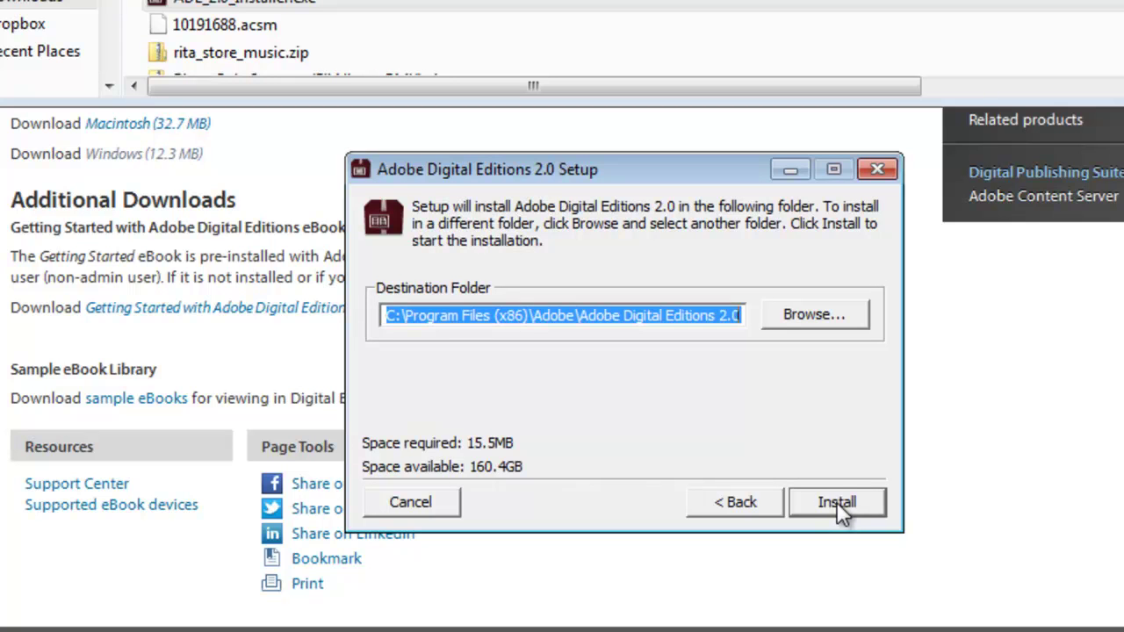
pyautogui.click(836, 501)
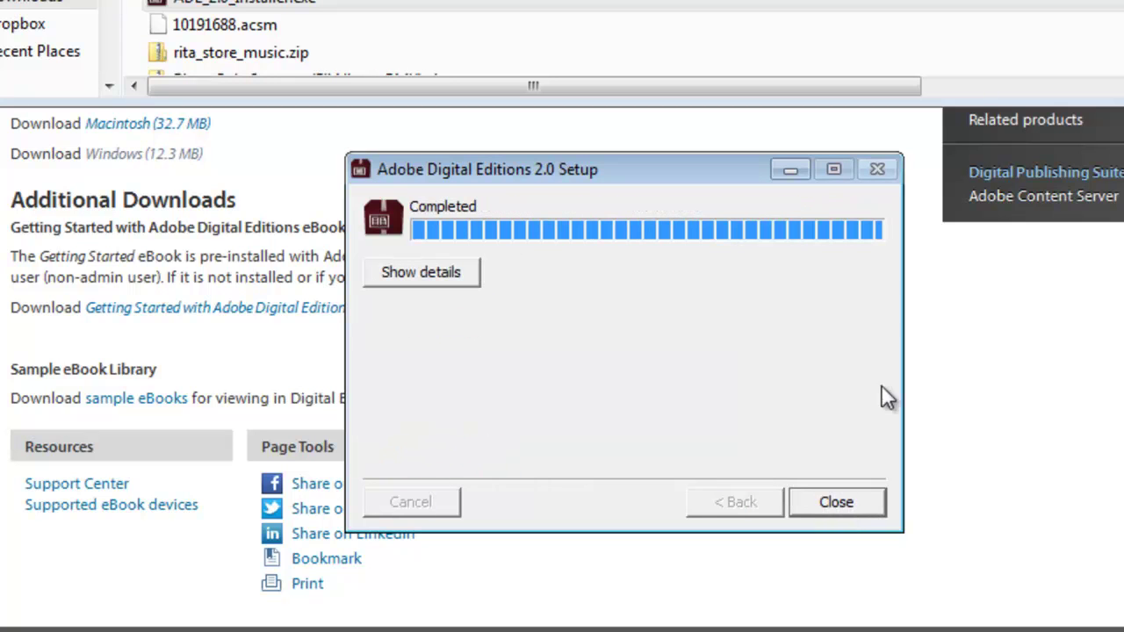
# - Finish the setup wizard and close the Adobe Digital Editions reader window
pyautogui.click(837, 502)
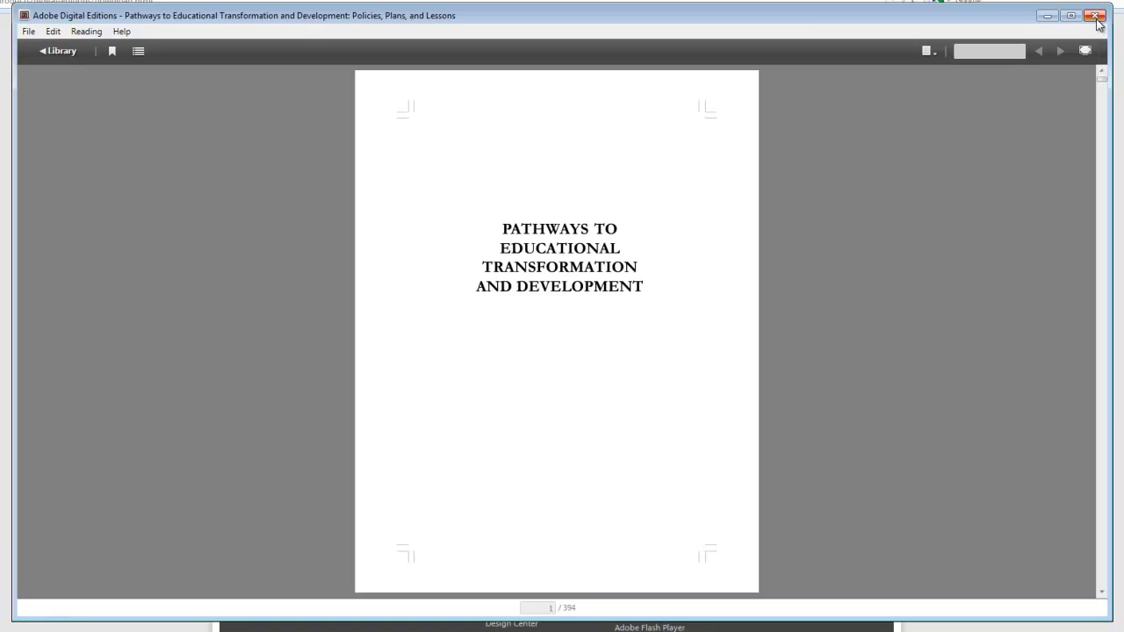
pyautogui.click(1096, 17)
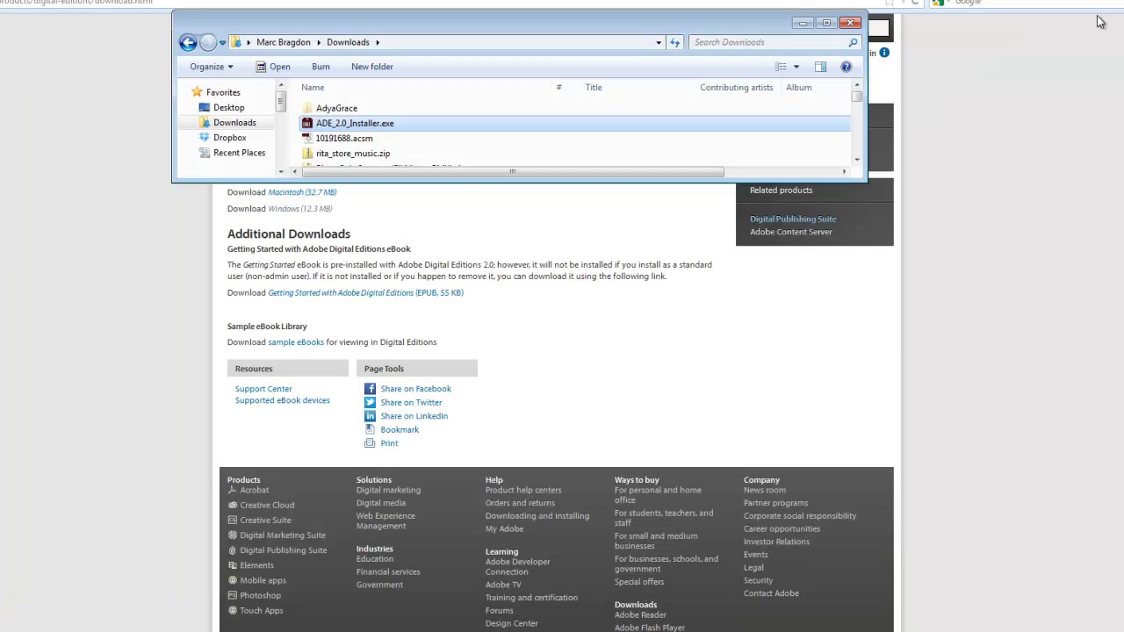
# - Request the entire document as a 14-day Adobe Digital Editions download
pyautogui.click(850, 22)
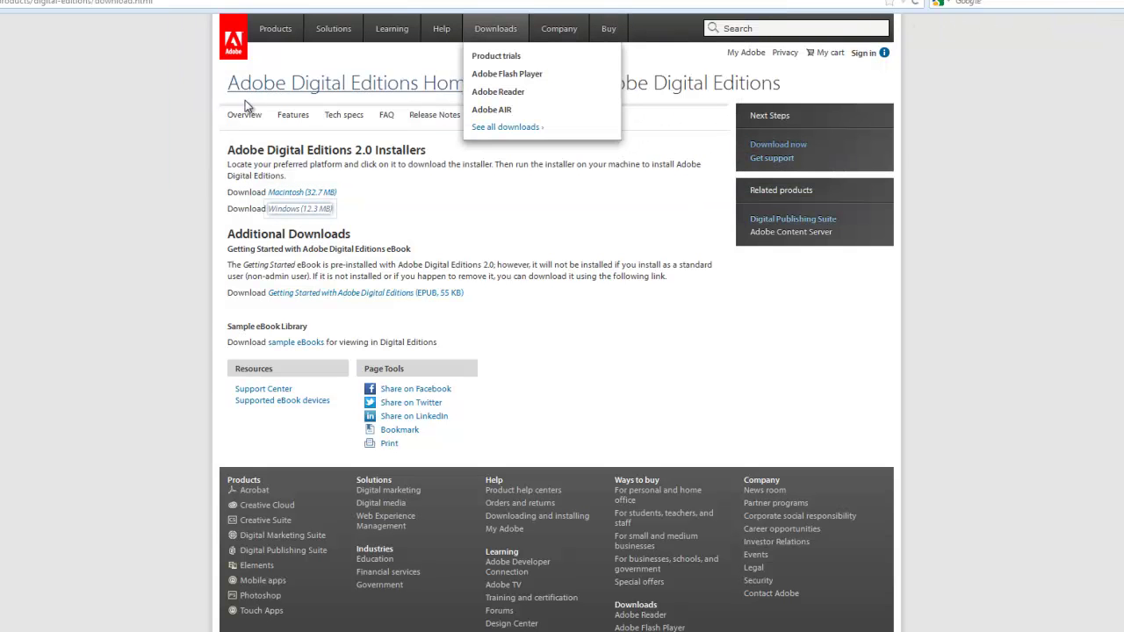
pyautogui.click(83, 149)
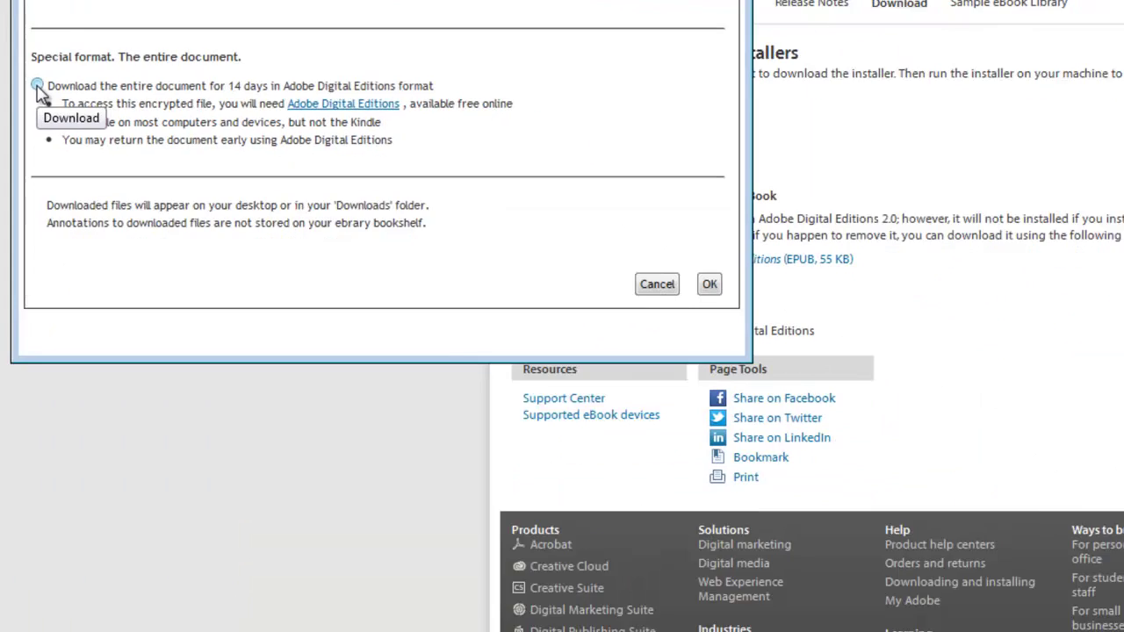
pyautogui.click(63, 216)
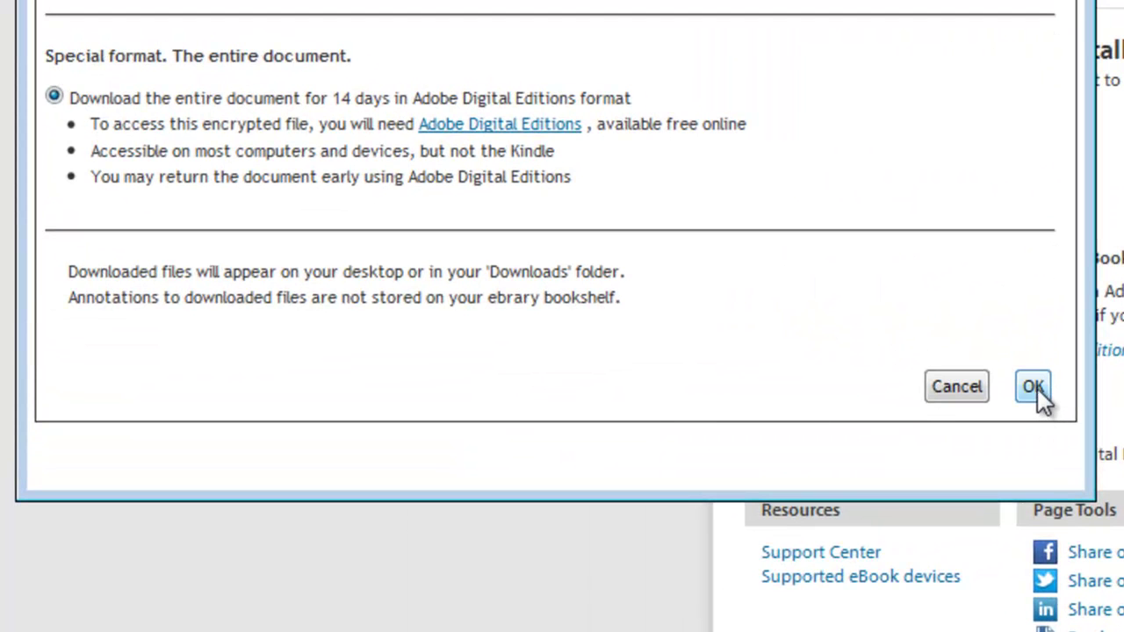
pyautogui.click(1038, 391)
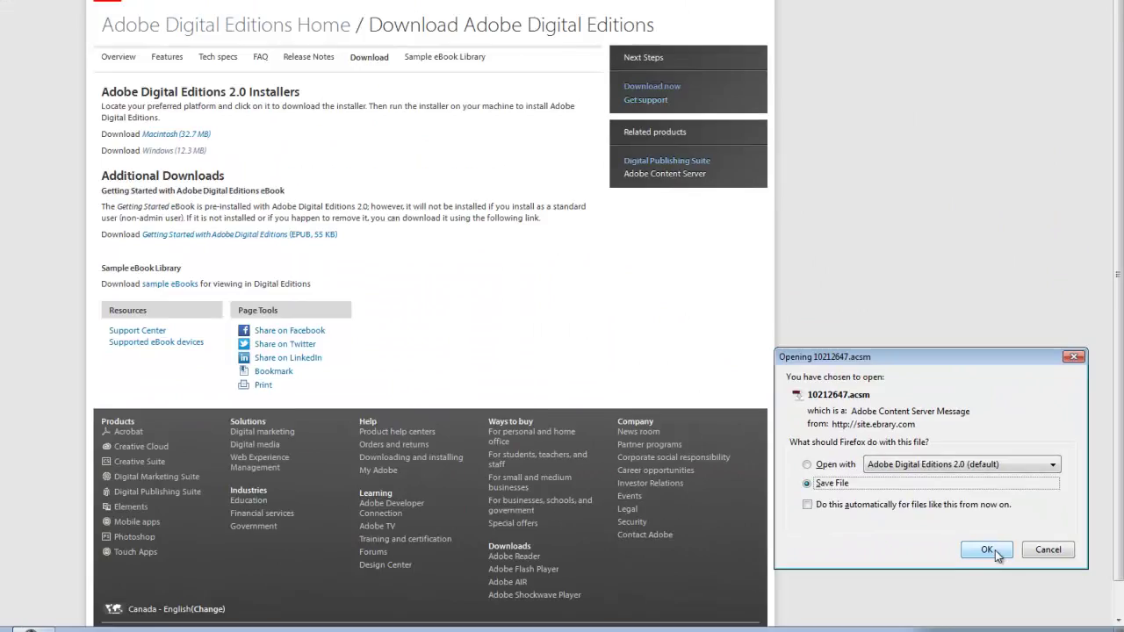
# - Save 10212647.acsm to disk
pyautogui.click(875, 574)
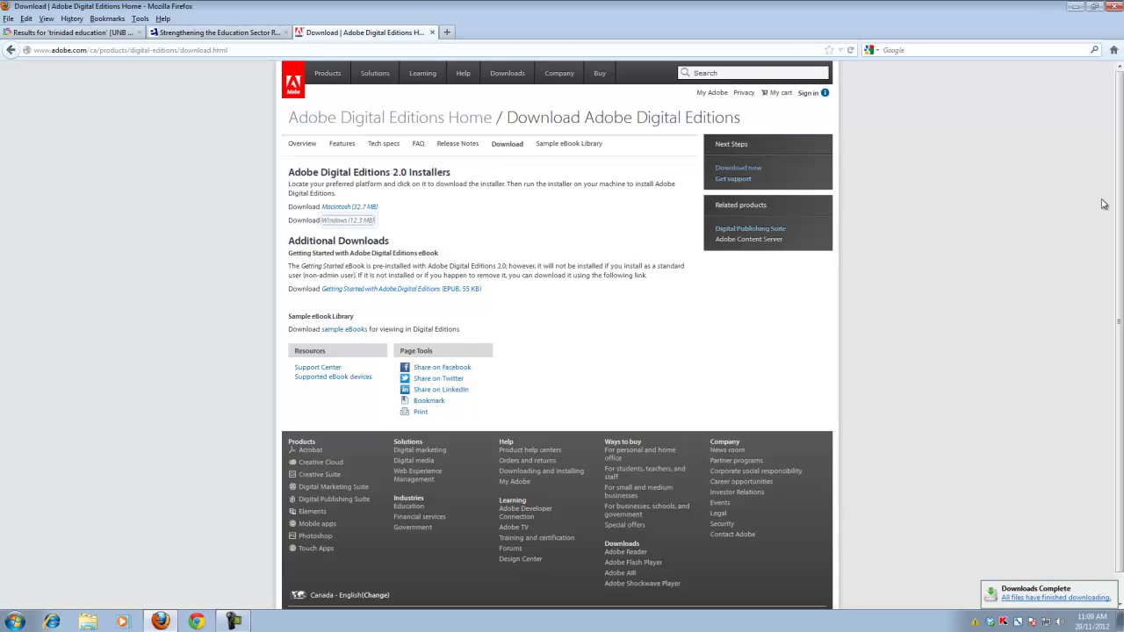
# - Open 10212647.acsm from the Downloads folder so it launches Adobe Digital Editions
pyautogui.click(86, 623)
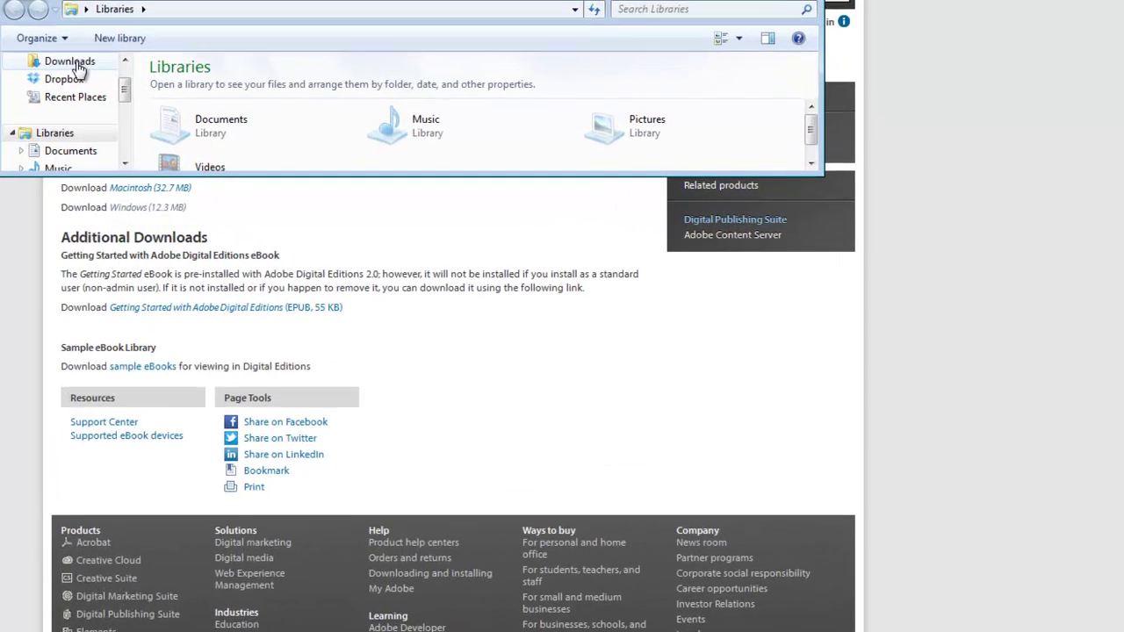
pyautogui.click(78, 65)
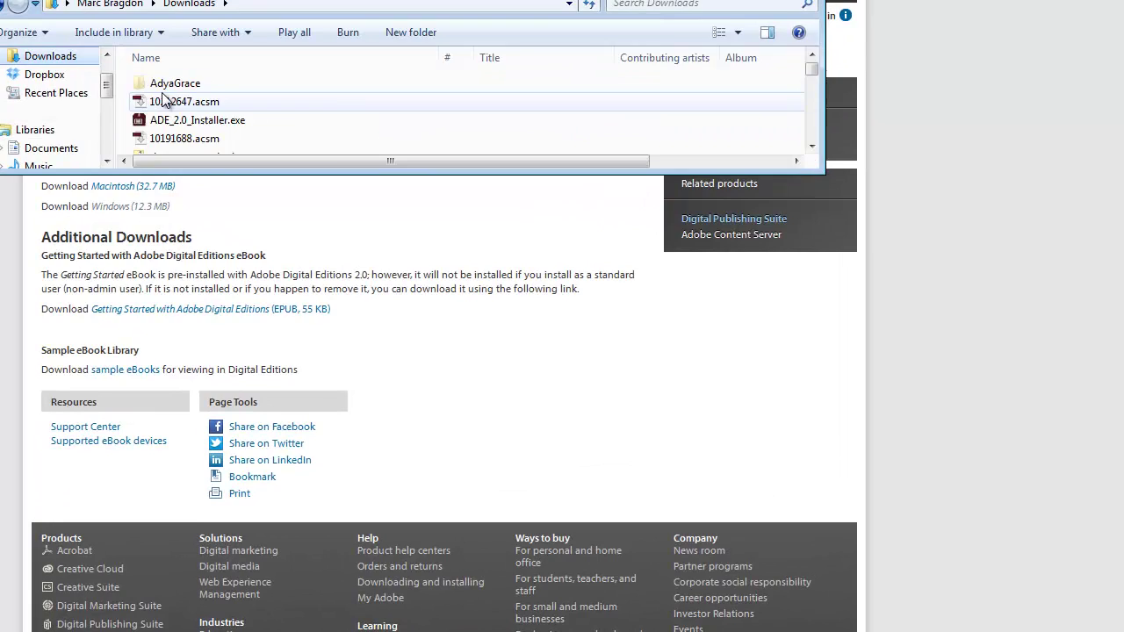
pyautogui.moveTo(172, 100)
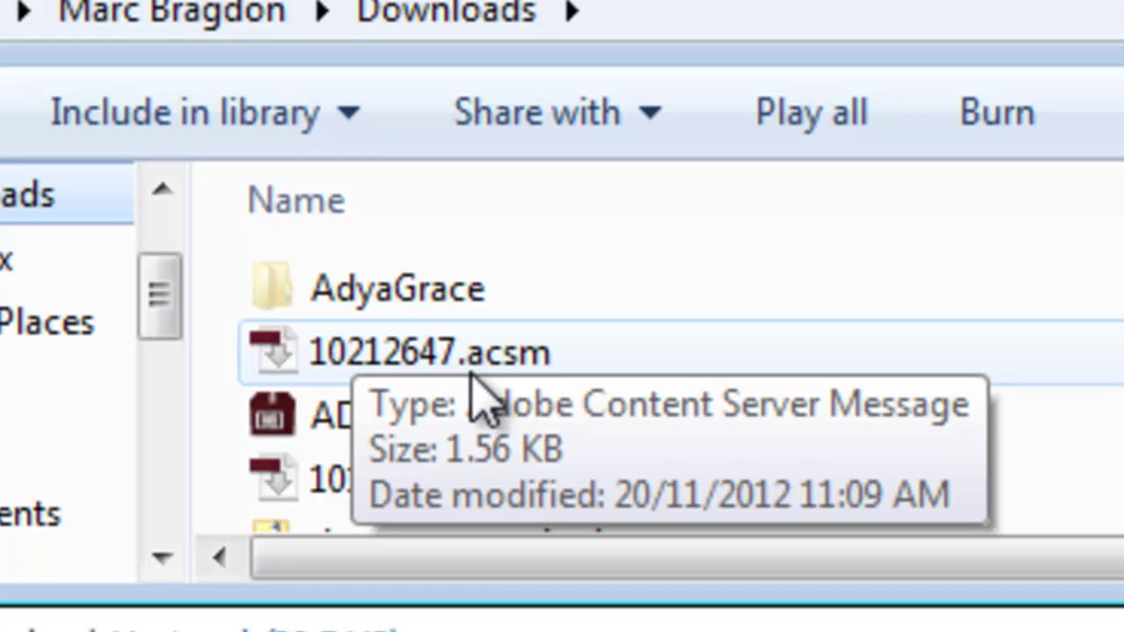
pyautogui.doubleClick(395, 361)
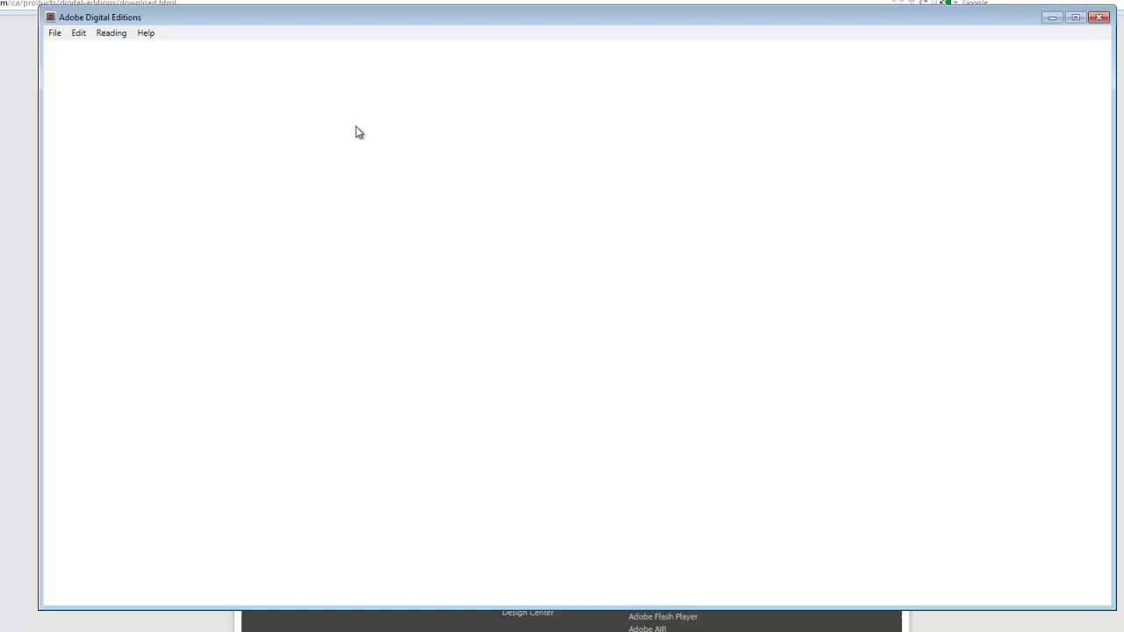